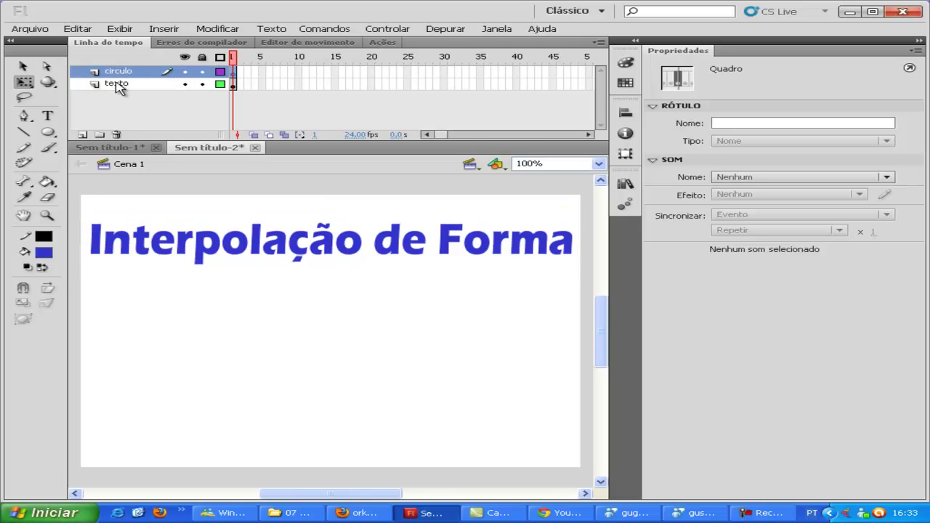
Draw a blue oval about 90 × 94 px below the title, near the stage's left edge, in frame 1 of the circulo layer.
left_click(48, 132)
left_click_drag(101, 324, 183, 388)
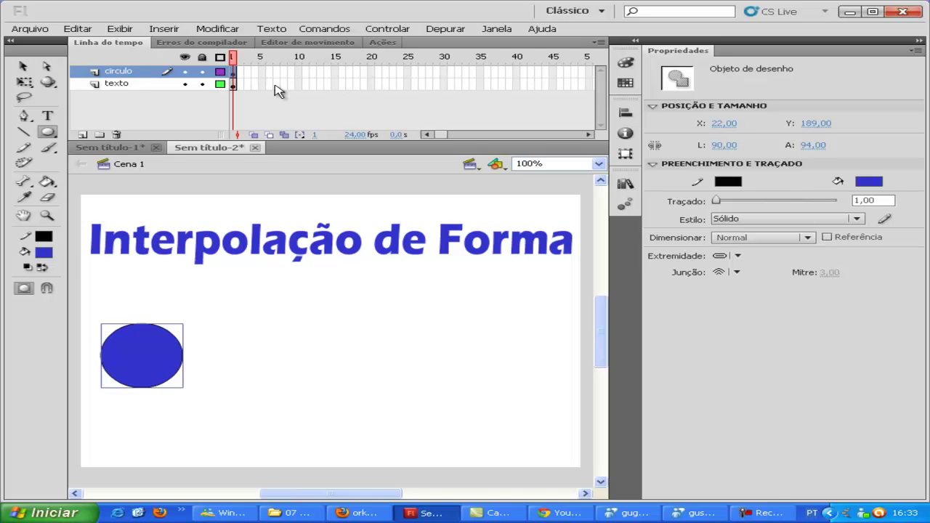
left_click(22, 66)
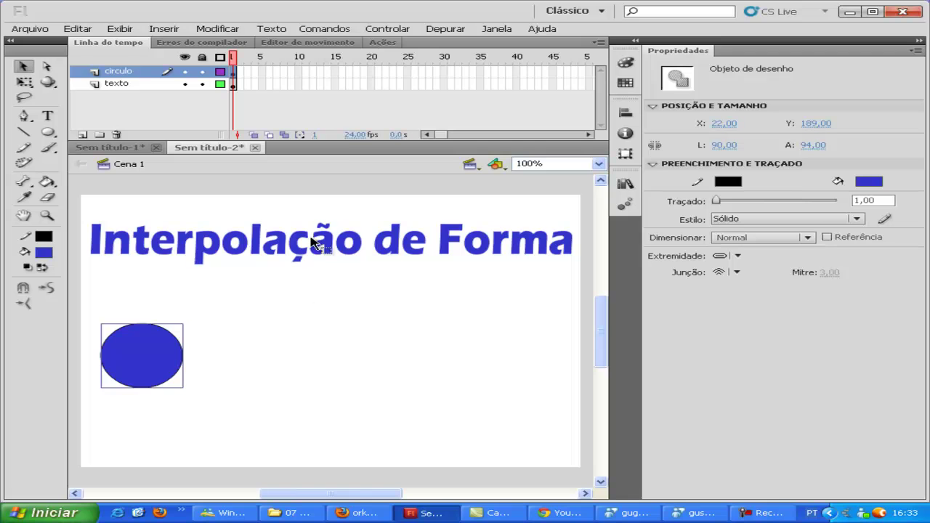
Insert a keyframe at frame 30 of the circulo layer and remove the oval from that frame.
right_click(444, 71)
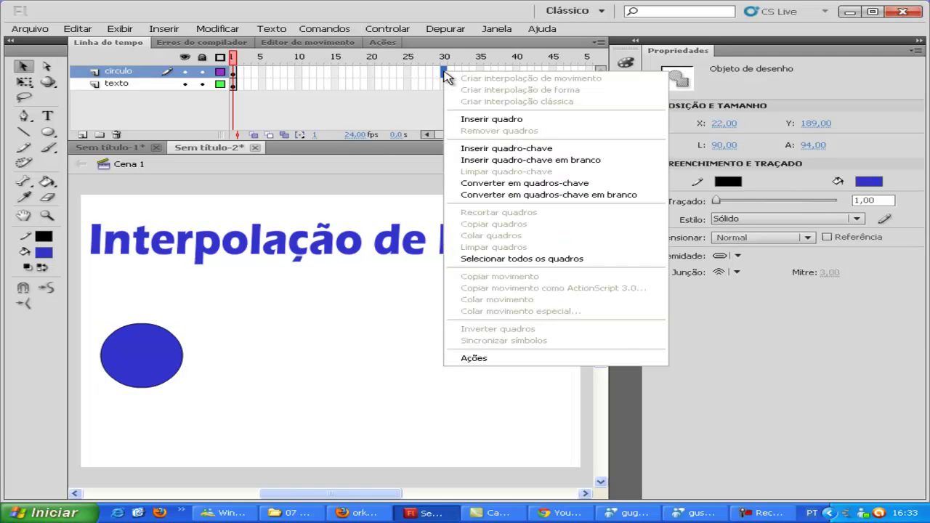
left_click(506, 148)
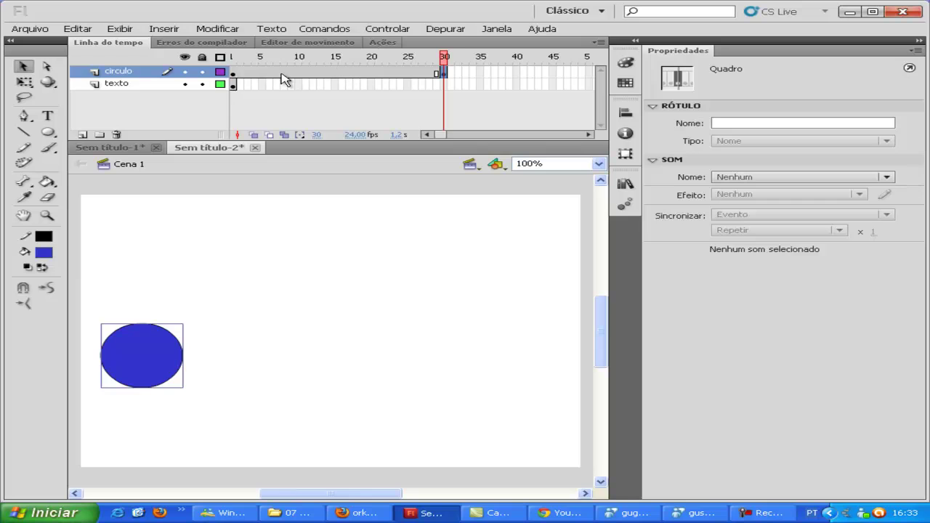
left_click(445, 80)
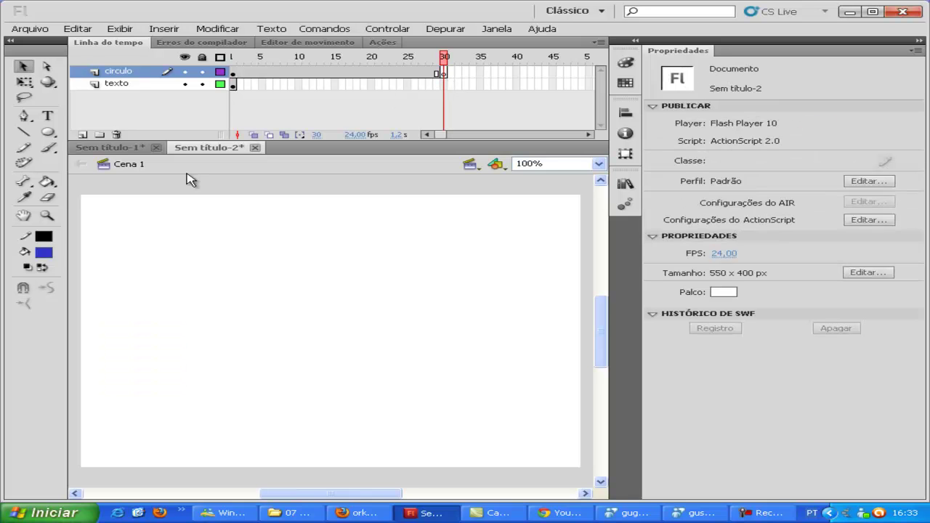
Draw a rectangle about 105 × 97 px near the stage's right edge in frame 30 of the circulo layer.
left_click(47, 133)
left_click(131, 132)
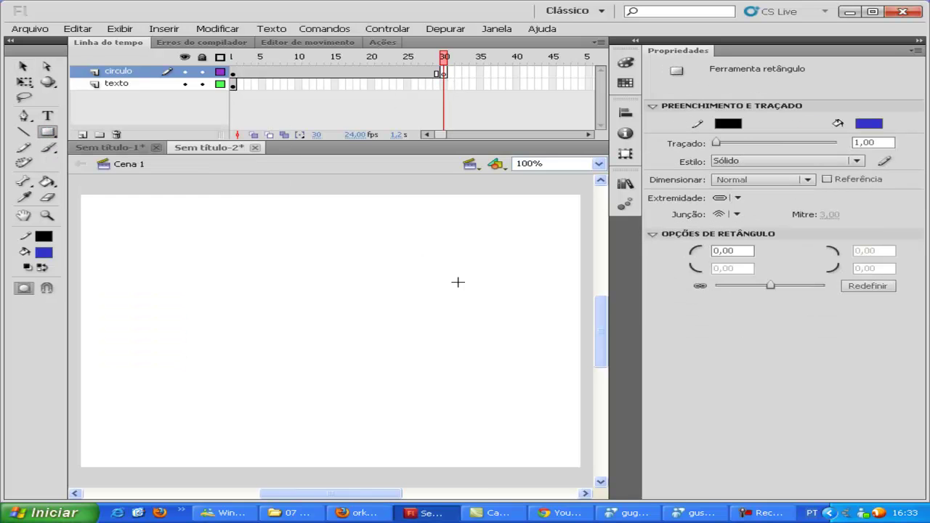
left_click_drag(468, 291, 564, 358)
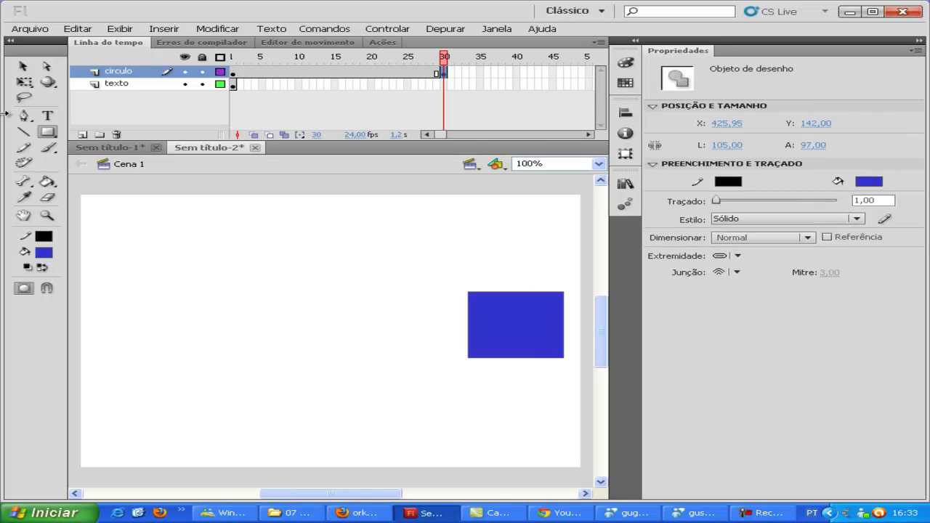
left_click(22, 67)
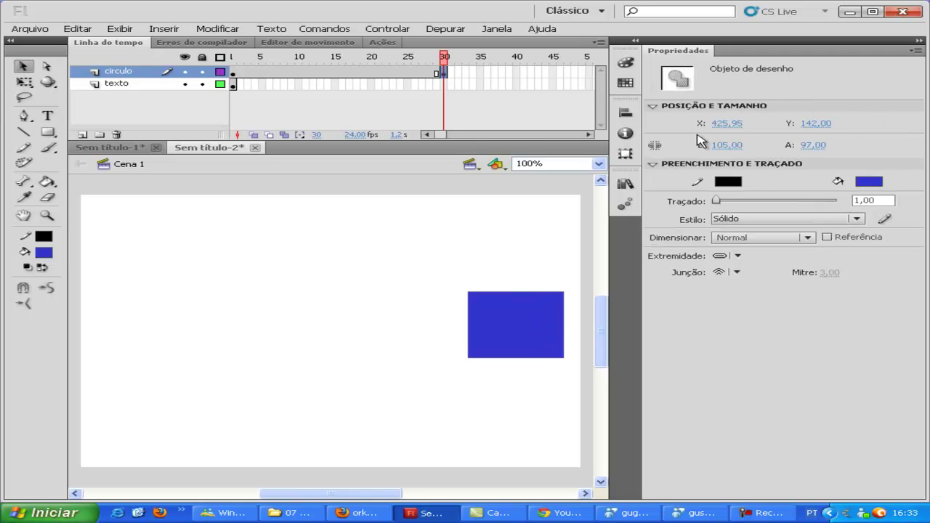
Change the fill of the frame 30 rectangle to a golden-orange swatch.
left_click(625, 82)
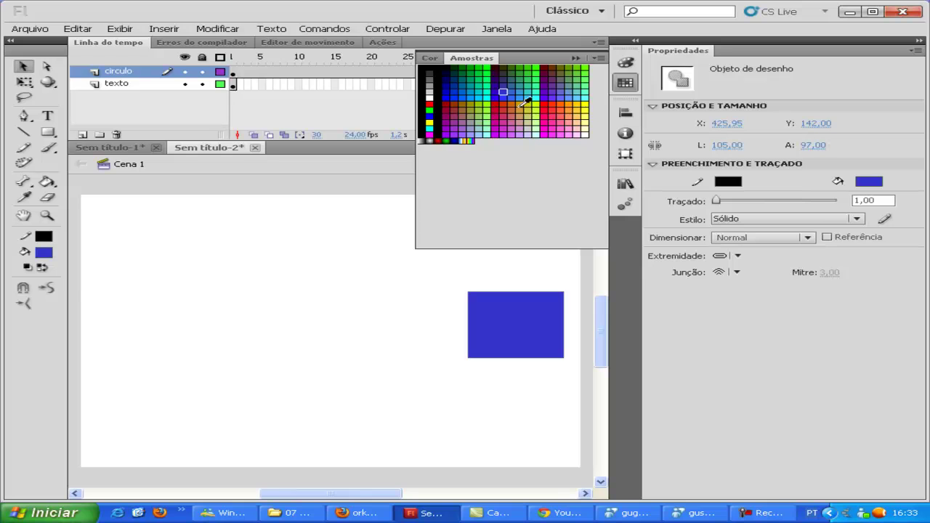
left_click(520, 107)
left_click(27, 66)
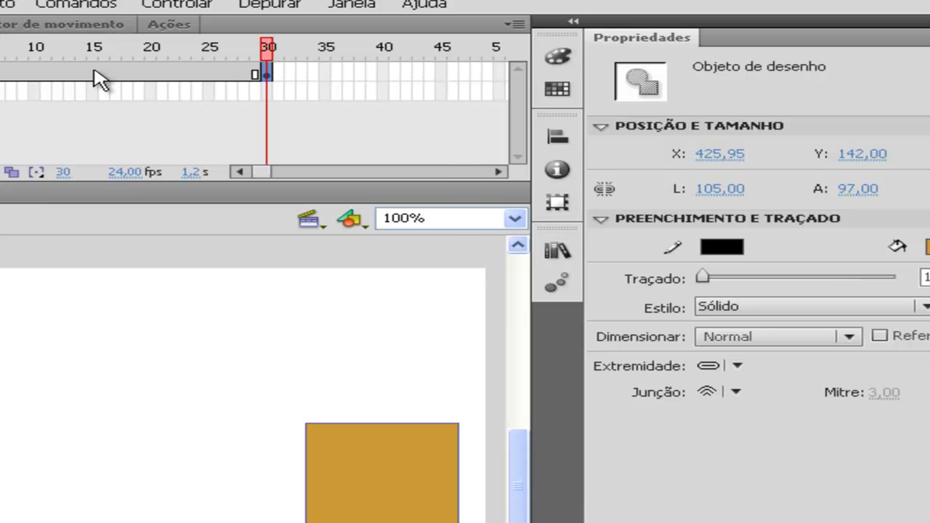
Create a shape tween between frames 1 and 30 of the circulo layer and test the movie.
right_click(94, 73)
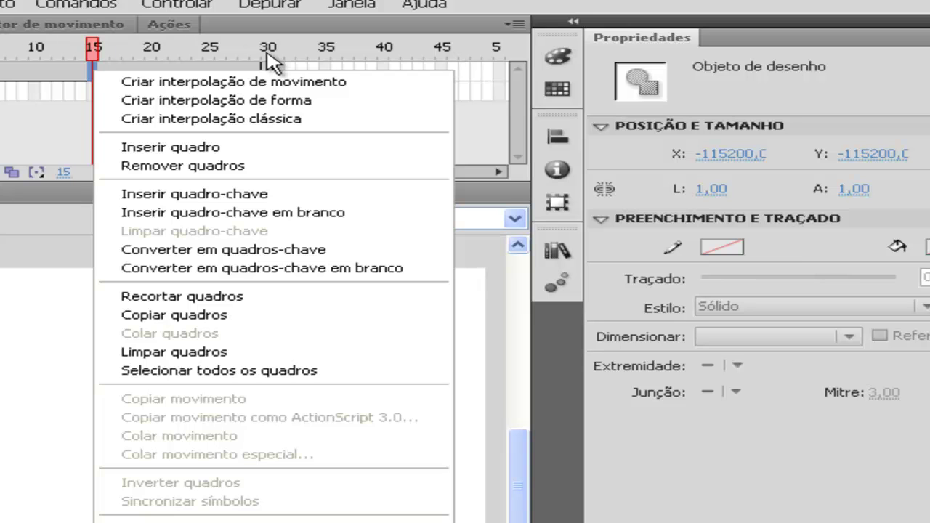
left_click(219, 111)
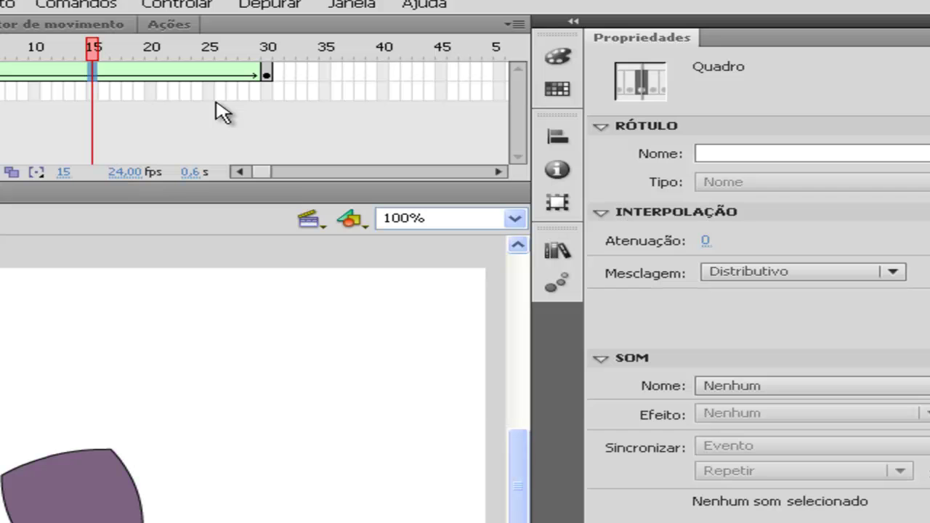
key("ctrl+Return")
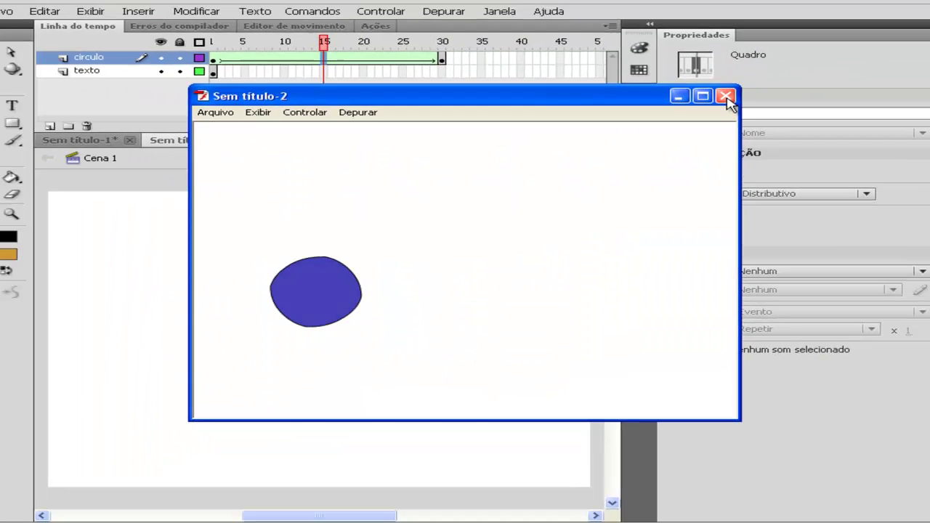
left_click(850, 30)
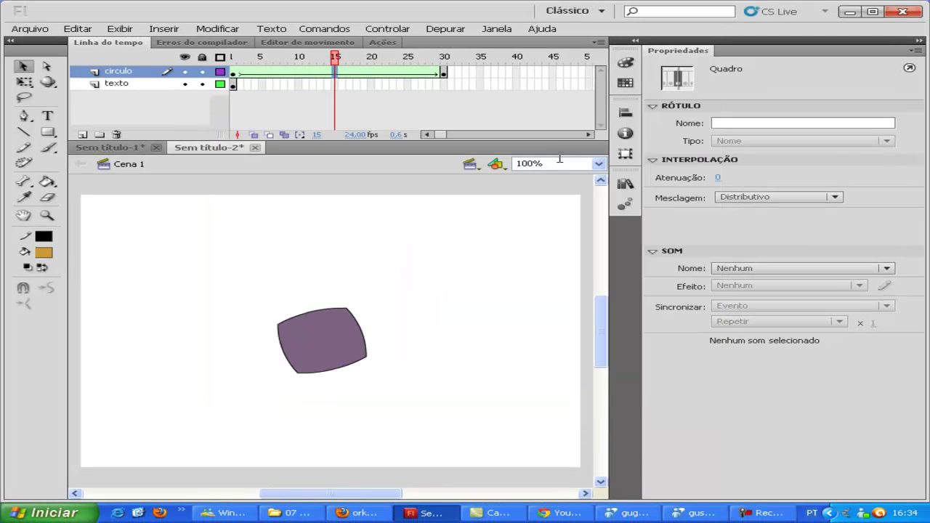
Extend the texto layer with a regular frame at frame 30 and test the movie.
left_click(233, 86)
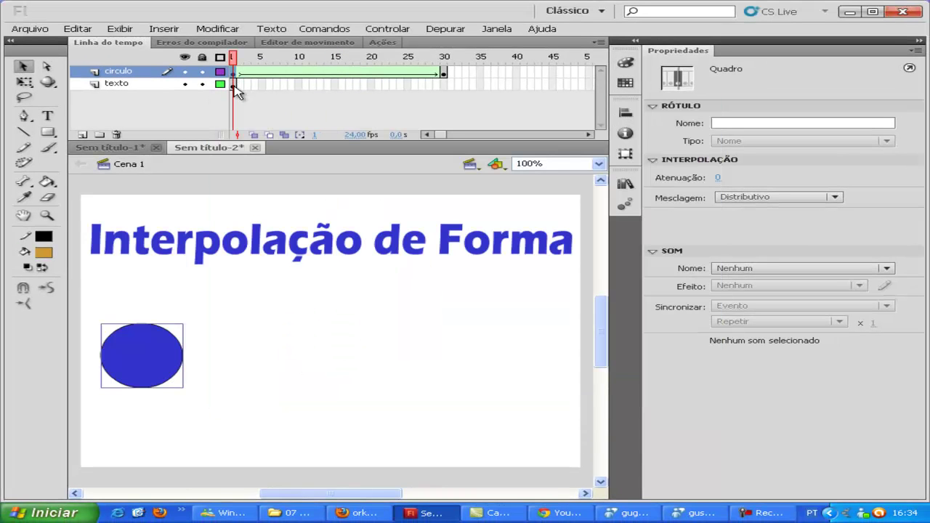
left_click(234, 83)
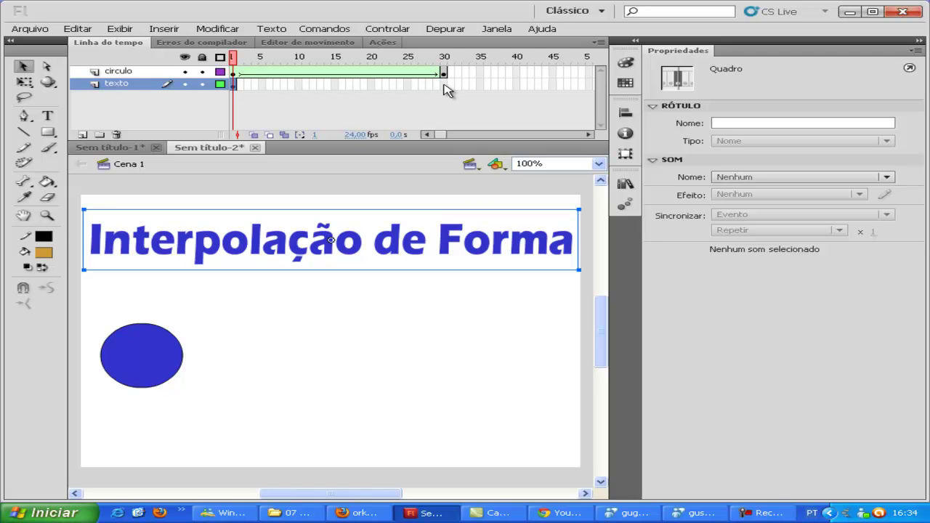
right_click(444, 84)
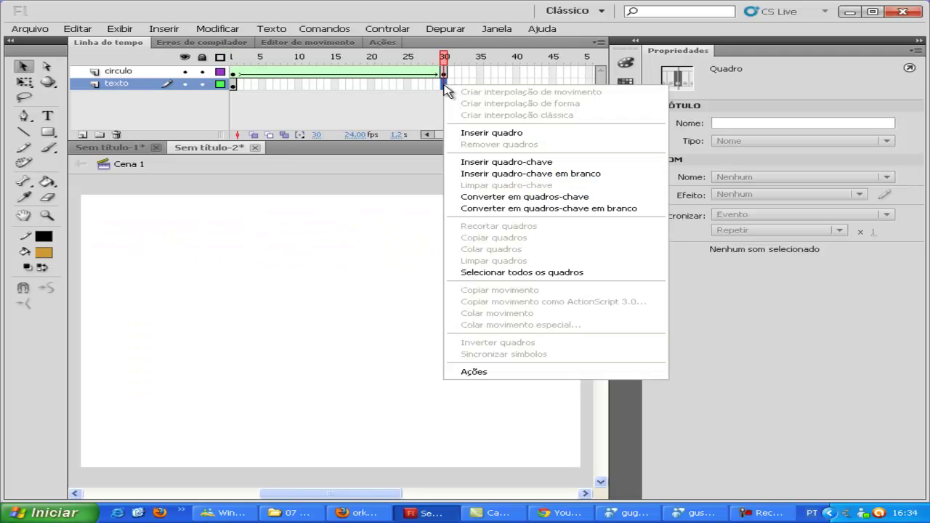
left_click(473, 134)
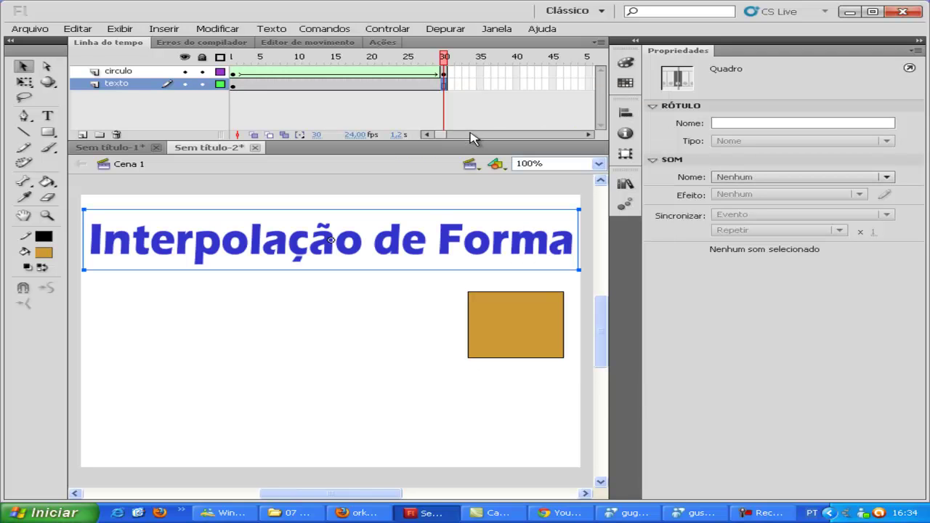
key("ctrl+Return")
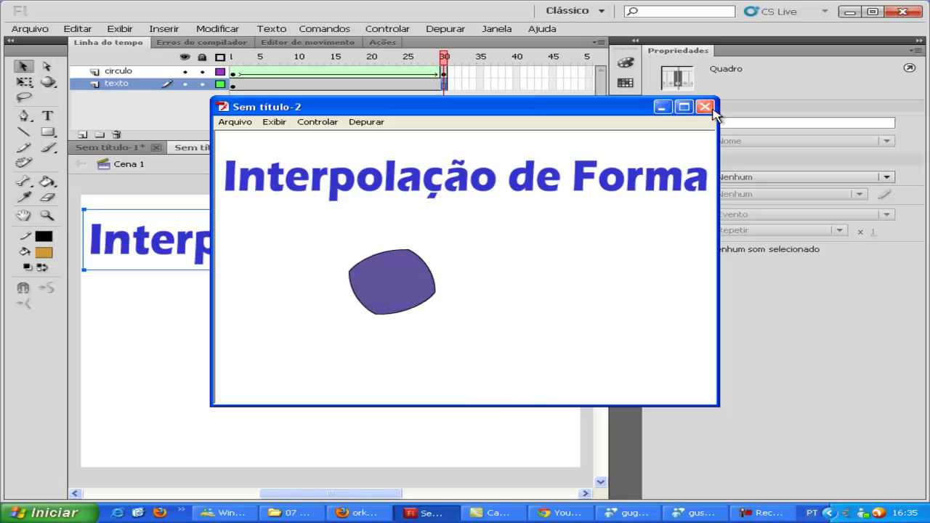
left_click(705, 107)
Insert a keyframe at frame 30 of the texto layer and delete the title text from that frame.
left_click(124, 84)
left_click(125, 97)
left_click(125, 87)
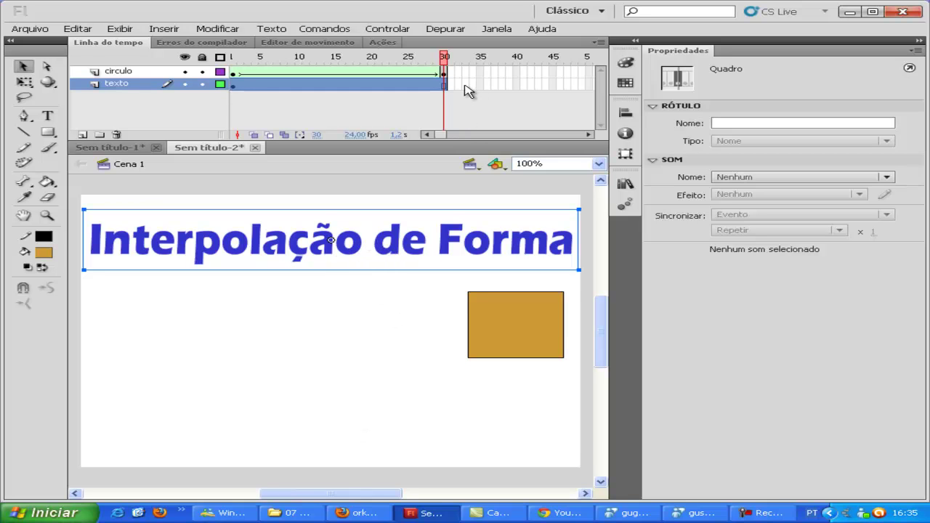
left_click(445, 87)
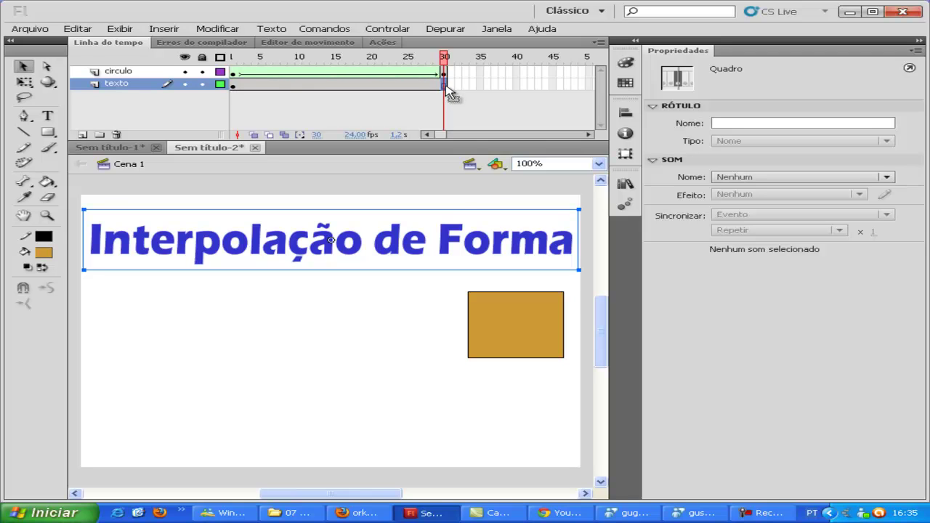
right_click(445, 86)
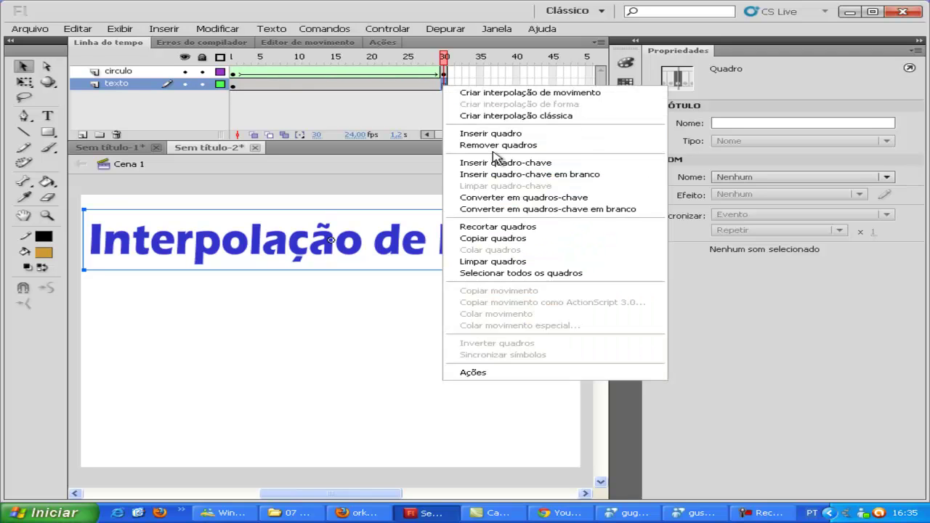
left_click(498, 164)
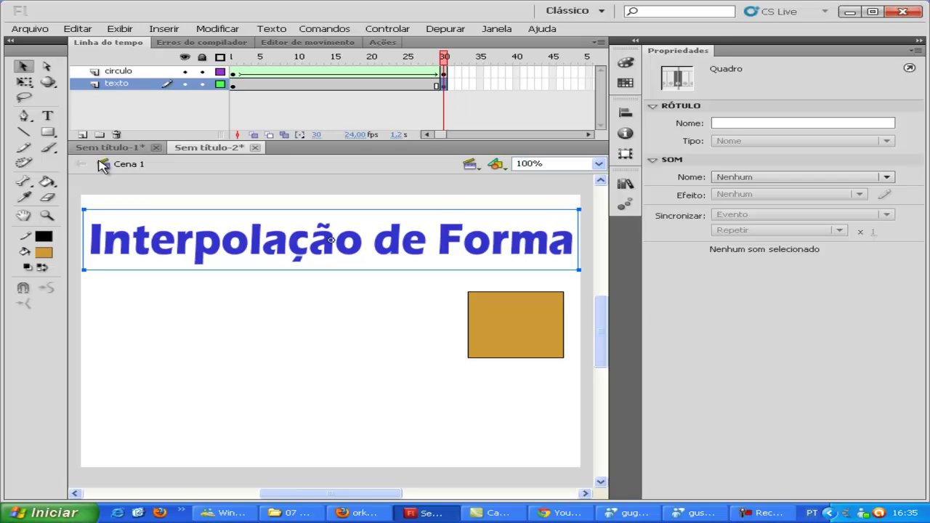
key("Delete")
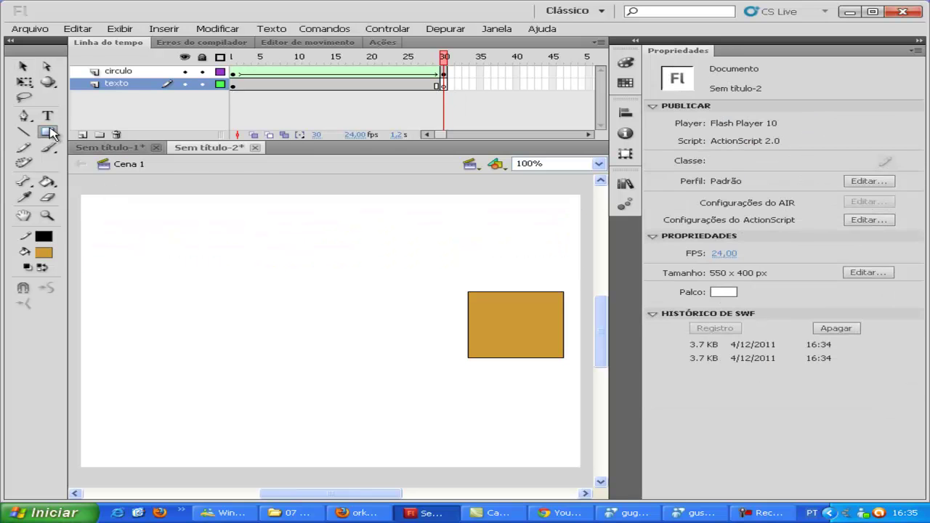
Draw four small ovals in a row along the stage's lower edge in frame 30 of the texto layer.
left_click(50, 133)
left_click(80, 148)
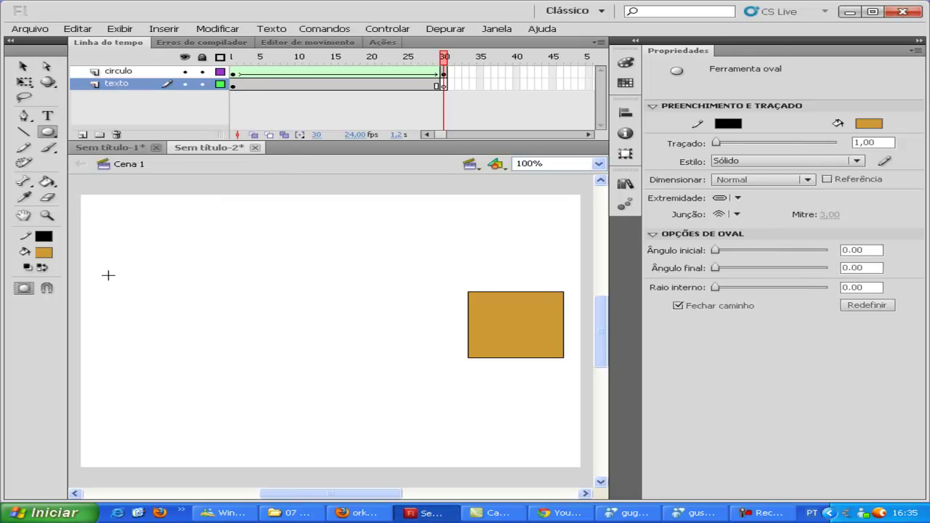
left_click_drag(110, 423, 162, 456)
mouse_move(273, 419)
left_mouse_down()
mouse_move(328, 449)
mouse_move(314, 444)
left_mouse_up()
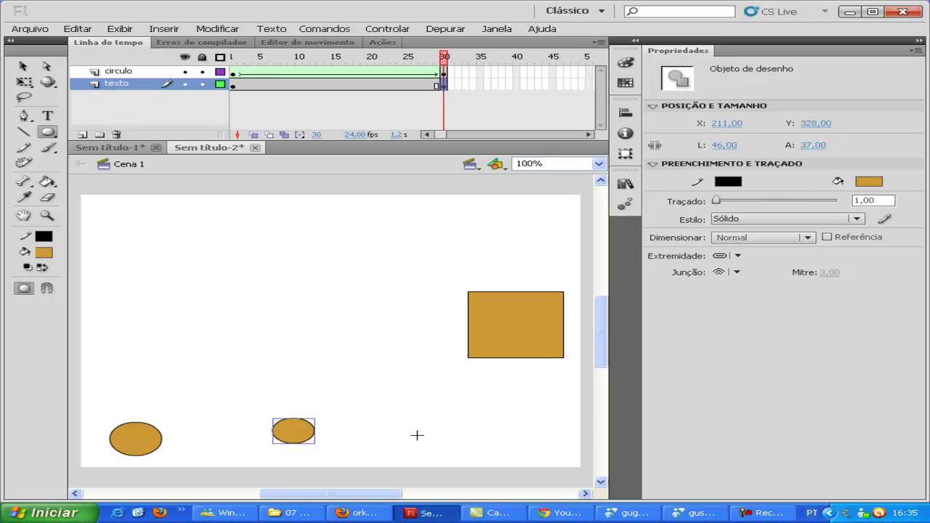
left_click_drag(378, 419, 429, 441)
left_click_drag(492, 427, 551, 458)
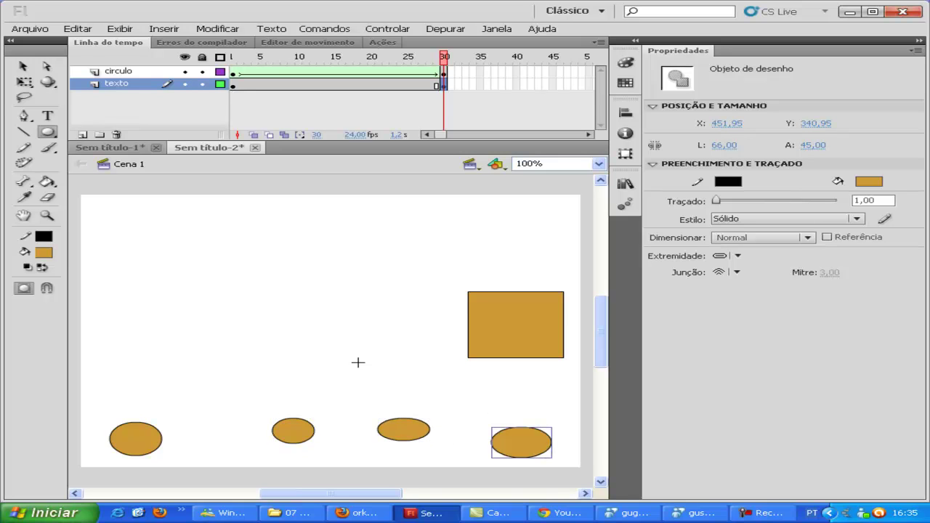
left_click(22, 67)
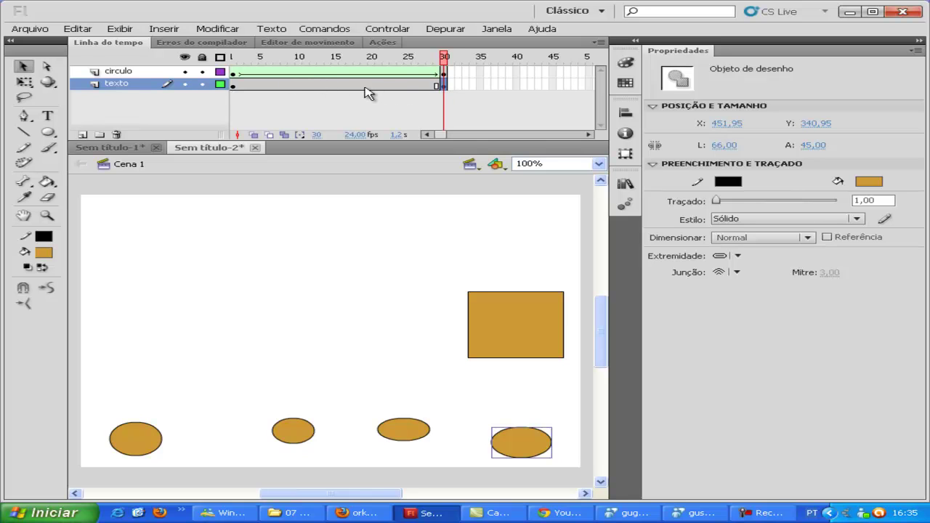
Break apart the title text in frame 1 of the texto layer twice, first into letters and then into shapes.
right_click(318, 88)
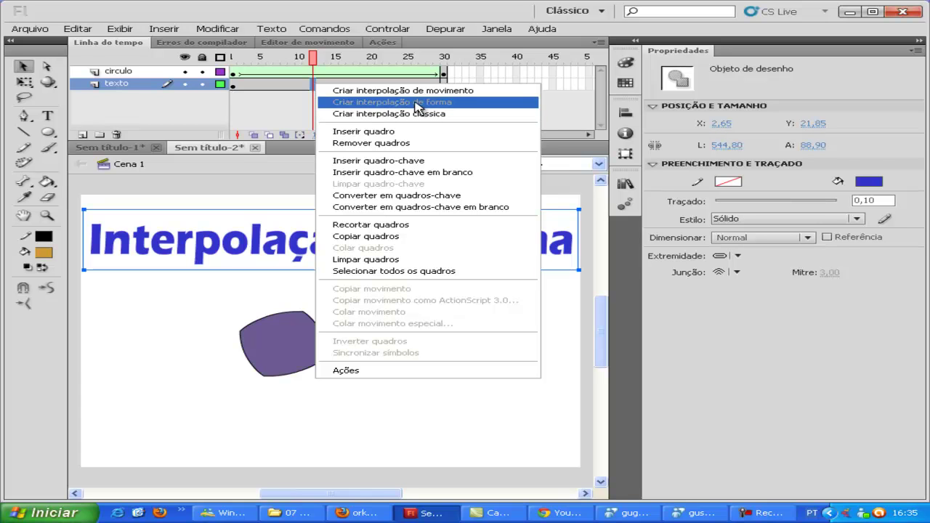
left_click(237, 85)
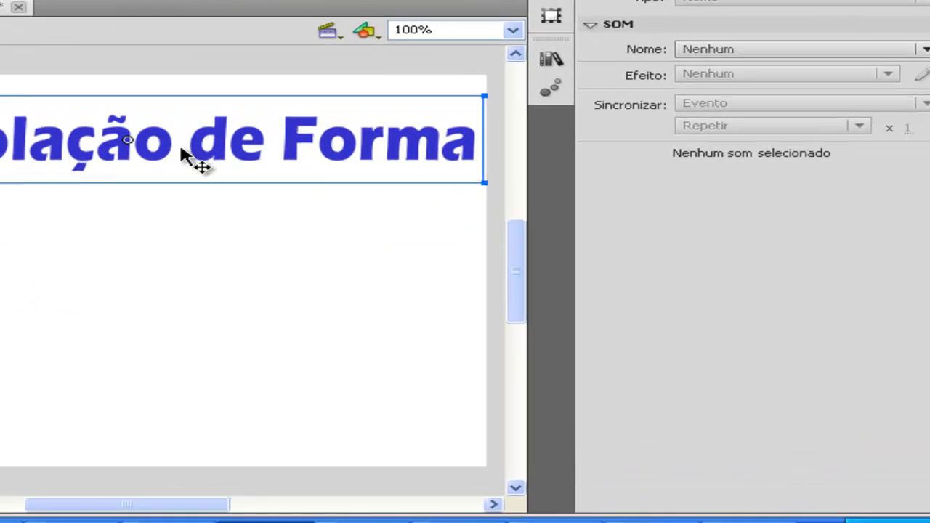
left_click(92, 113)
right_click(92, 113)
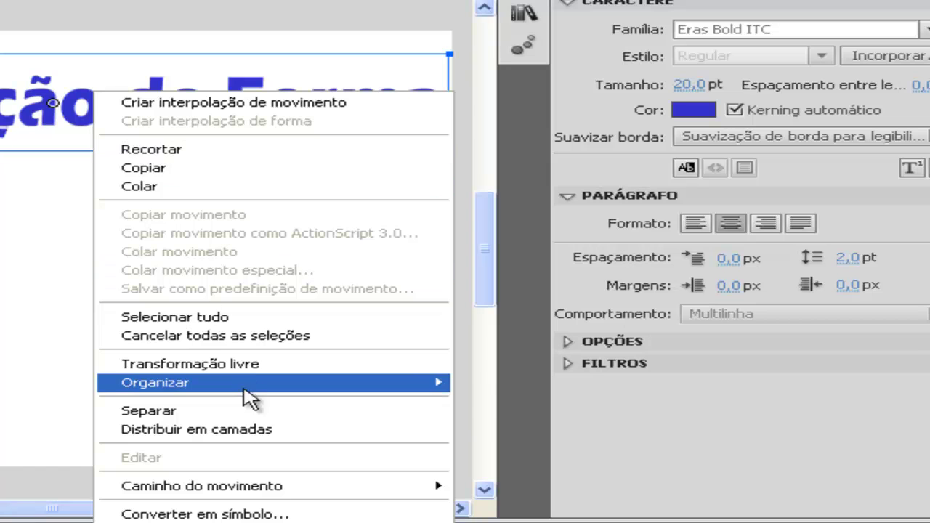
left_click(259, 418)
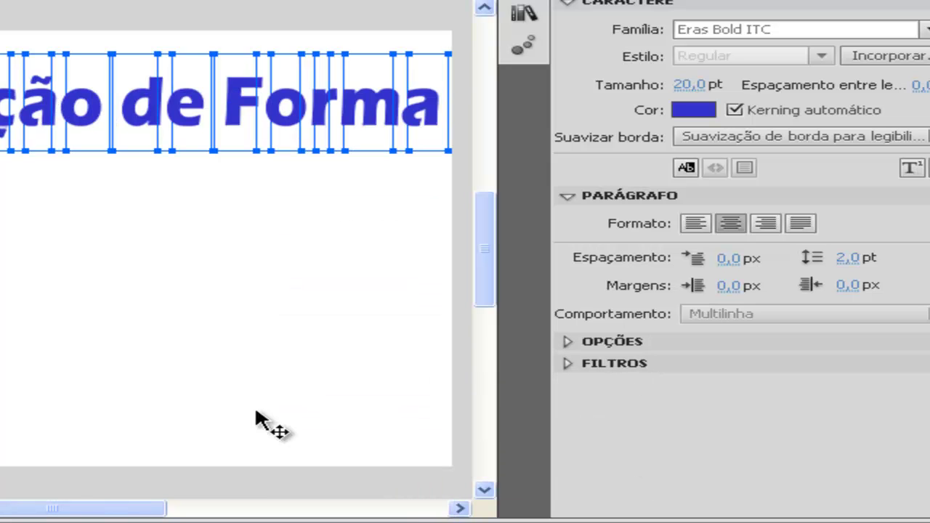
right_click(154, 116)
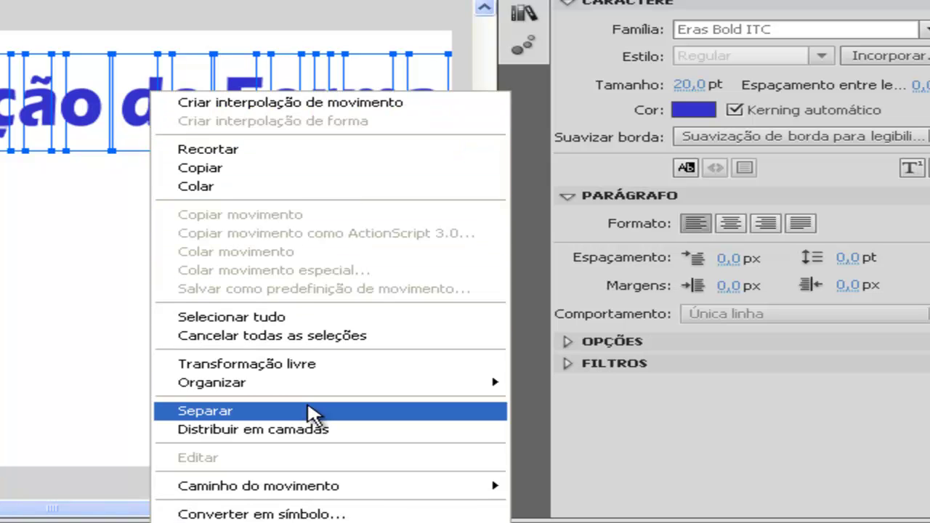
left_click(311, 413)
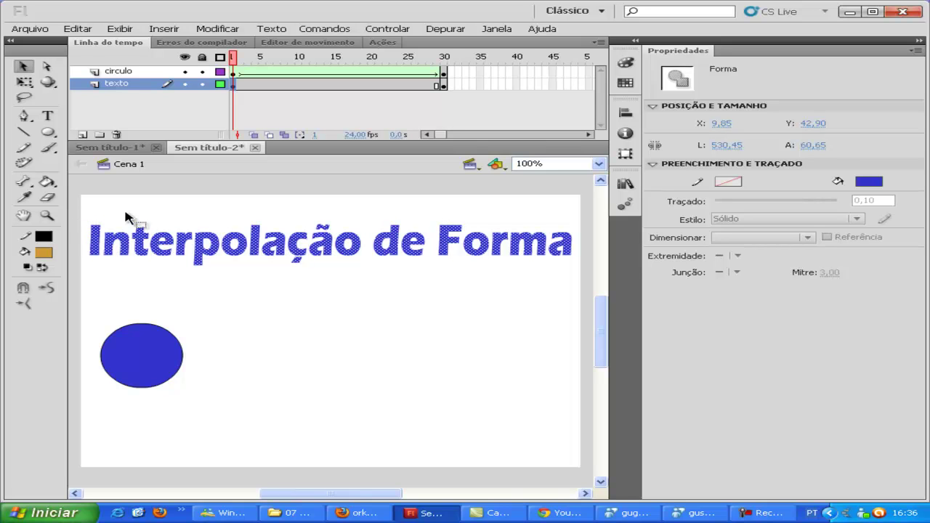
Create a shape tween between frames 1 and 30 of the texto layer and test the movie.
left_click(276, 85)
right_click(276, 85)
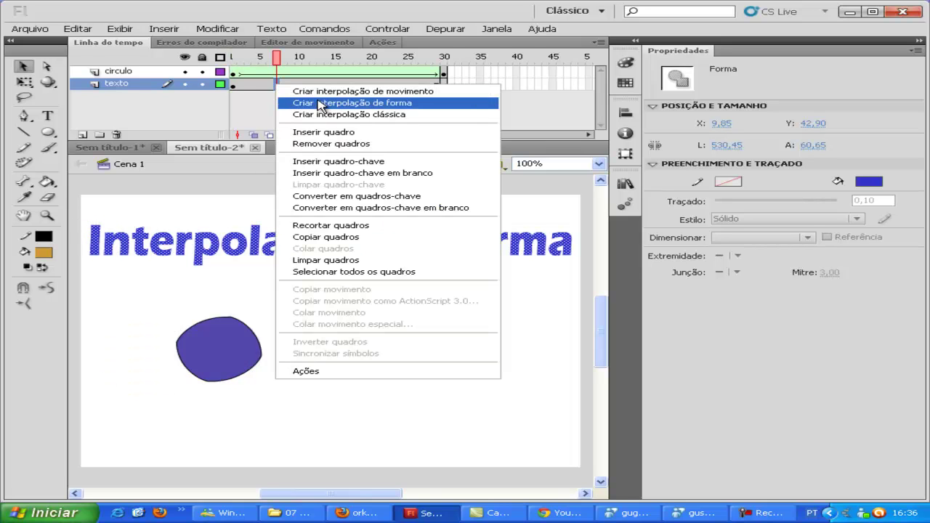
left_click(334, 103)
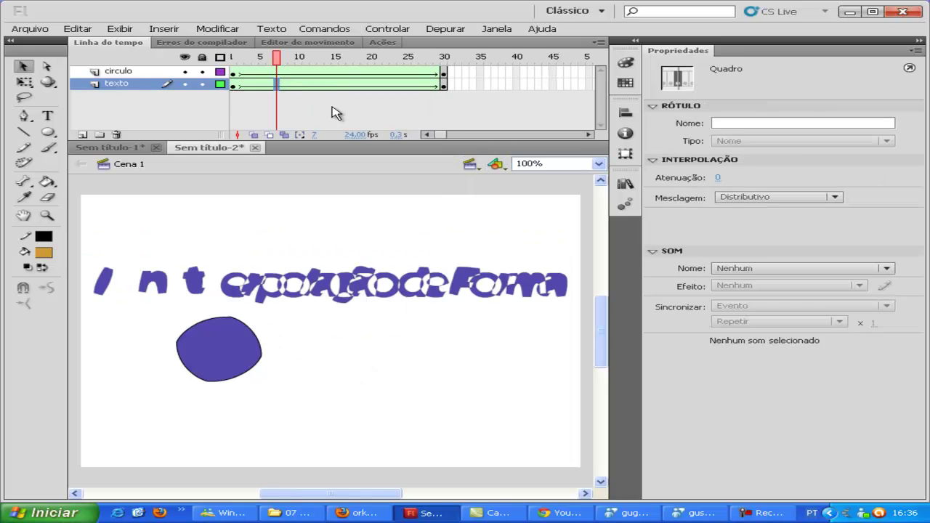
key("ctrl+Return")
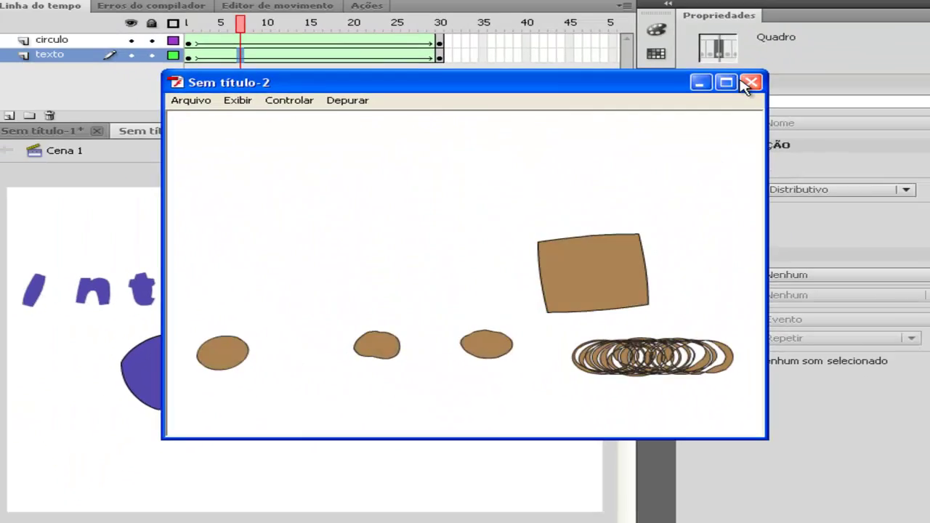
left_click(849, 30)
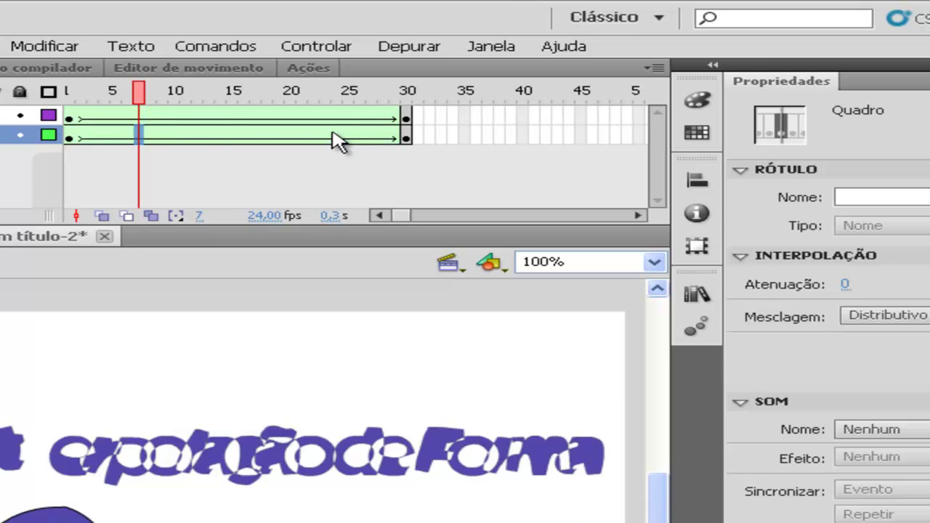
Review the tweened frame spans of the texto and circulo layers across the timeline.
left_click_drag(339, 141, 72, 135)
left_click(125, 115)
left_click_drag(218, 125, 386, 120)
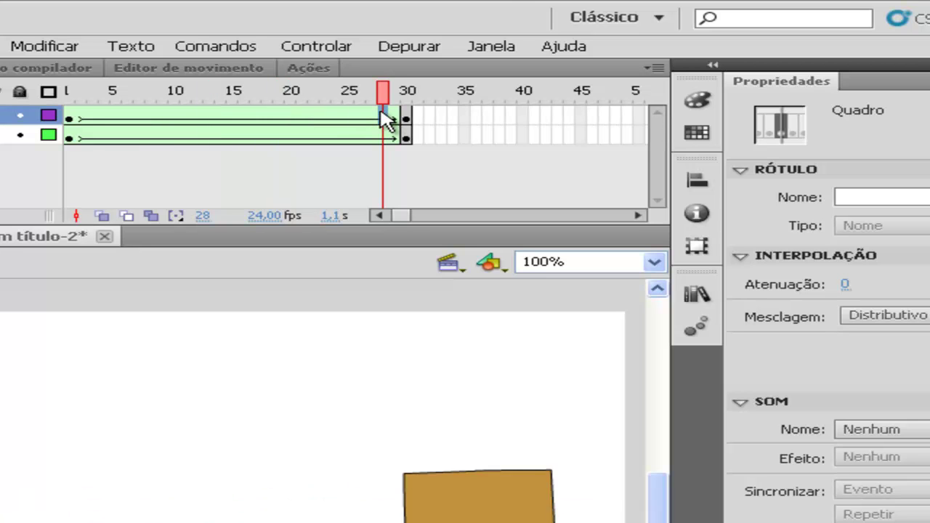